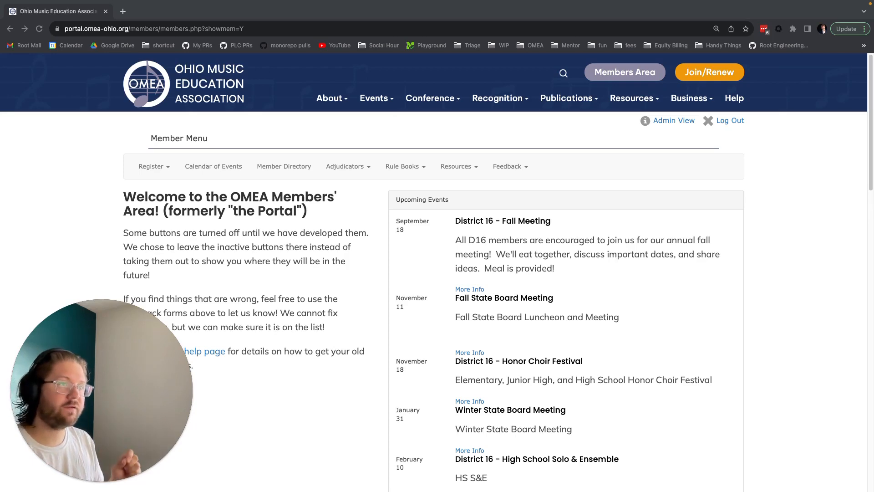
- Open the File Archive from the admin permissions in My Membership Info, and return to the members page
scroll(313, 341, down, 20)
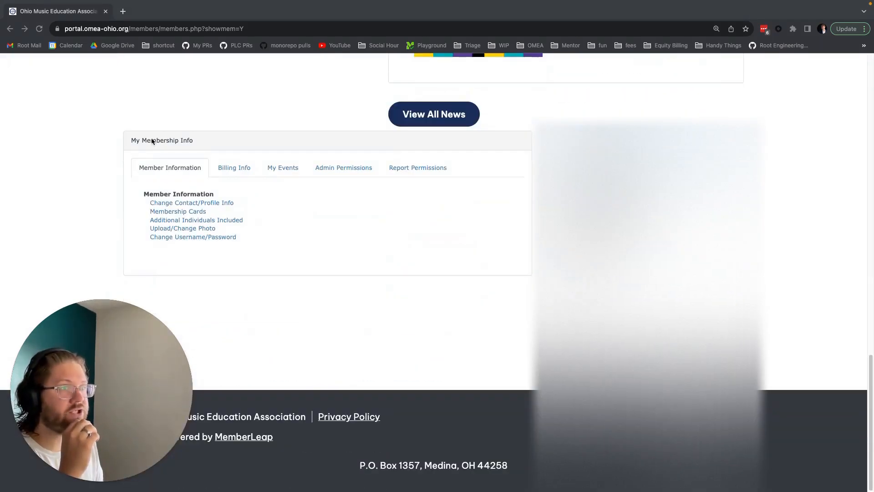
click(341, 168)
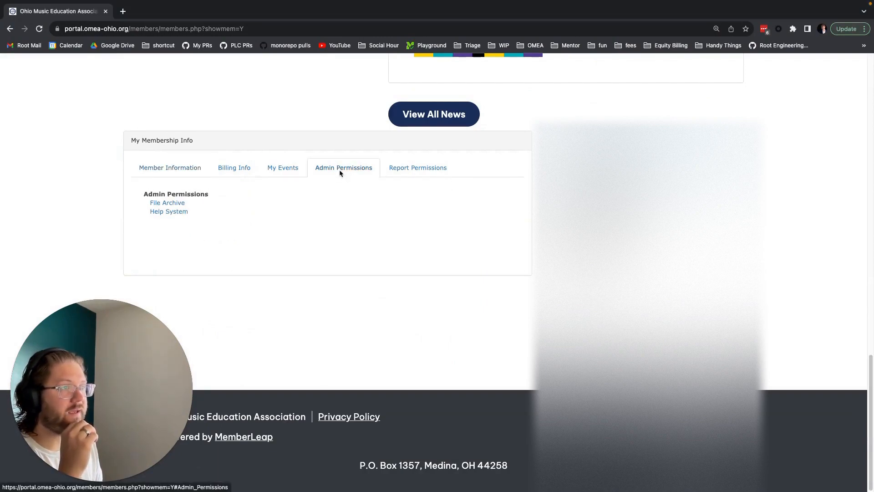
click(176, 206)
key(super+bracketleft)
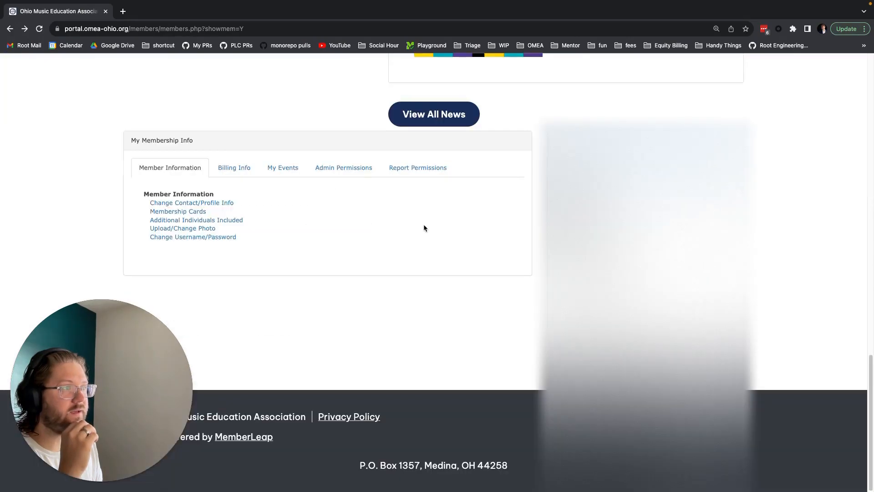
- Switch to the Admin View and open the File Archive from its features
scroll(424, 227, up, 15)
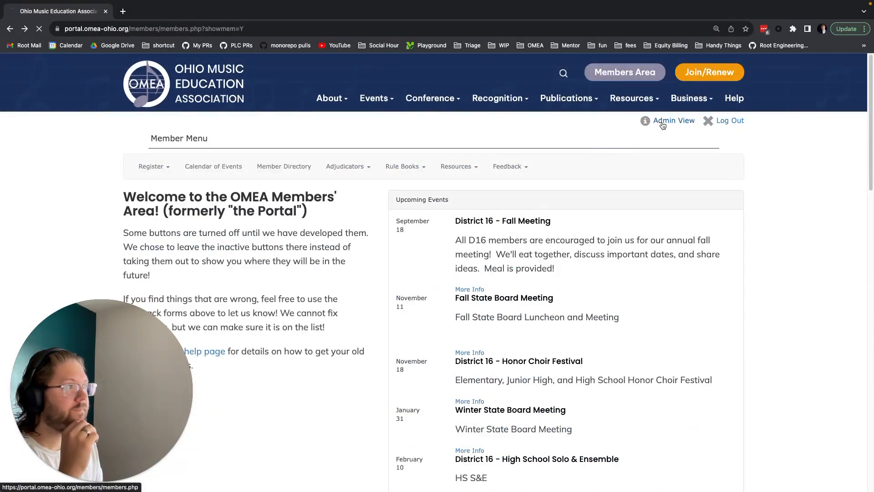
click(674, 121)
click(365, 167)
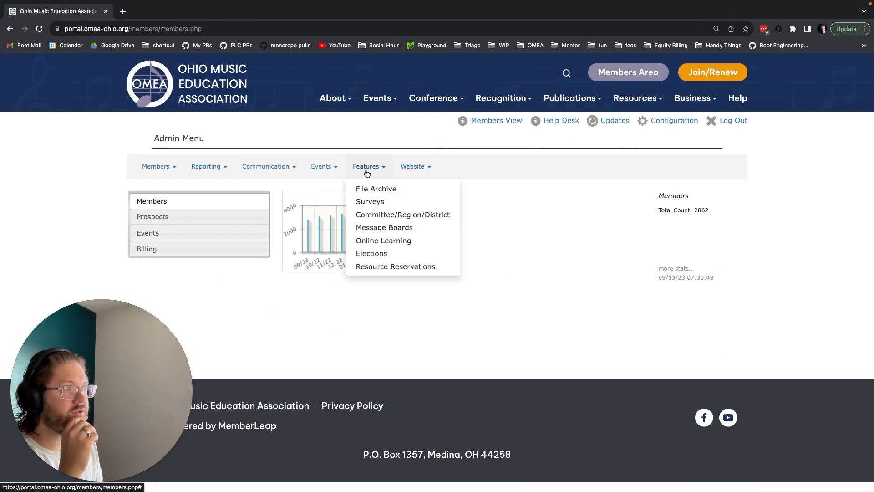
click(370, 189)
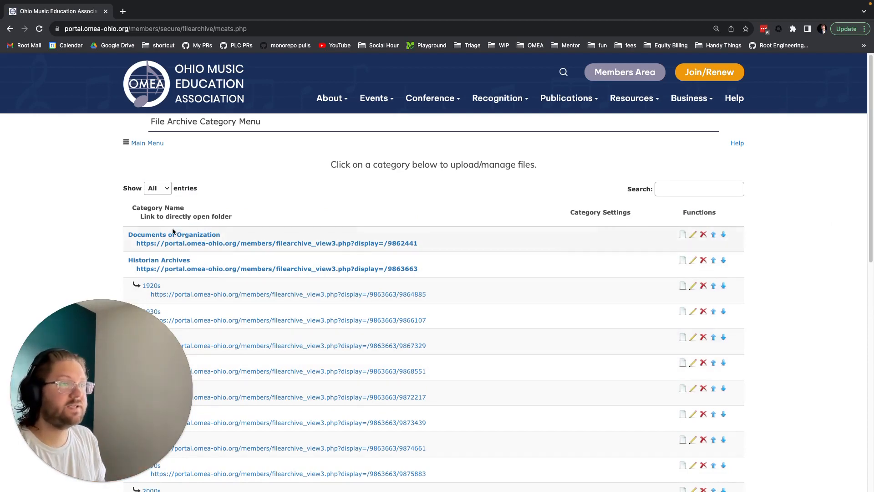
- Review the list of file archive categories and open the All-State Documents category
scroll(182, 264, down, 4)
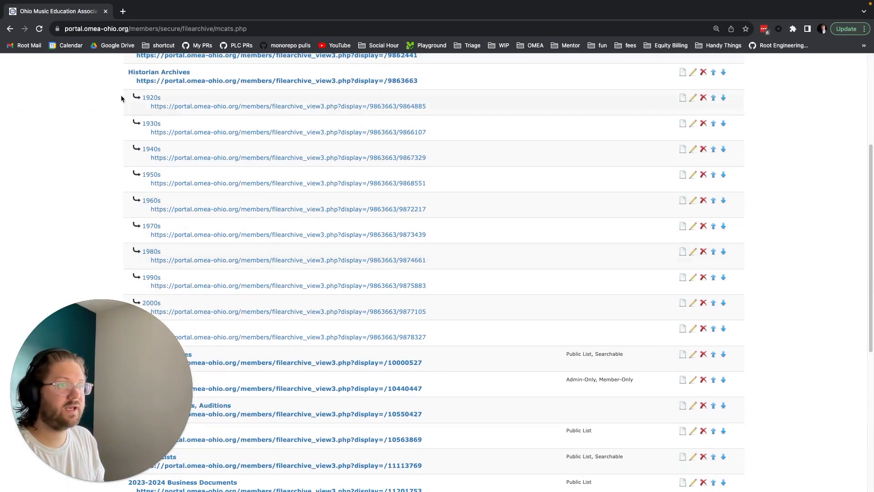
scroll(277, 270, down, 3)
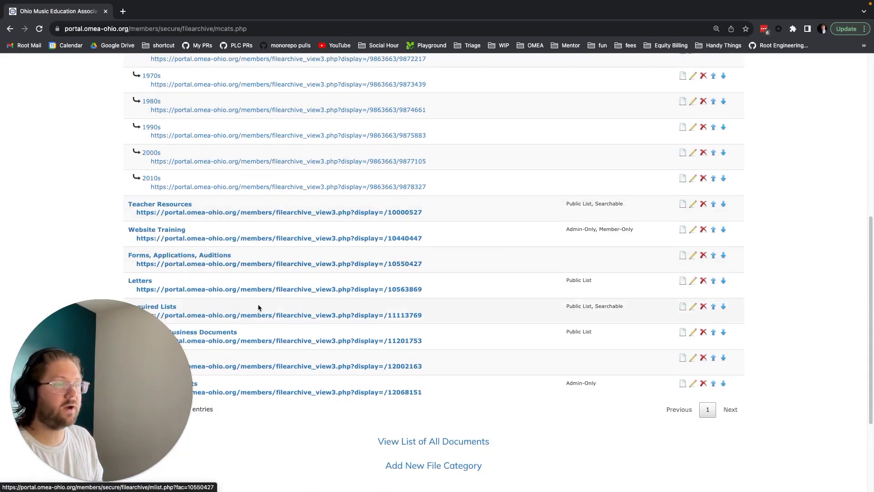
scroll(258, 304, up, 7)
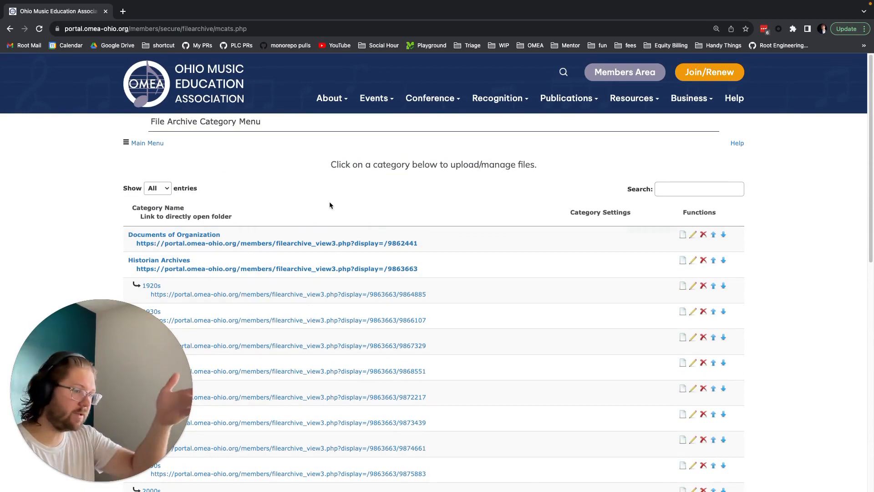
scroll(321, 195, down, 10)
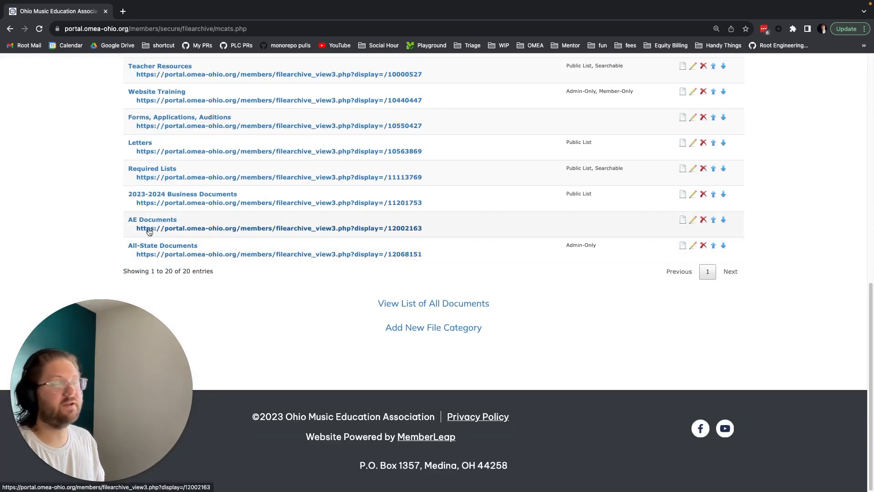
click(153, 245)
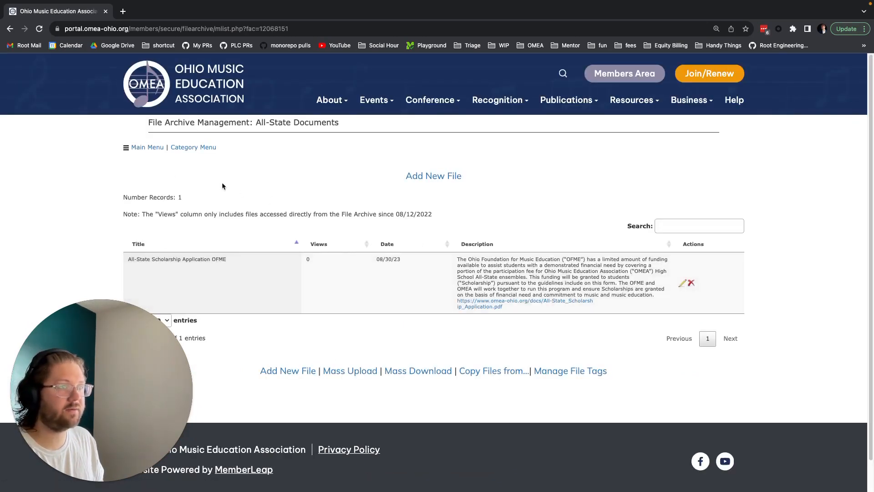
- Go back to the category list, check the files of the Historian Archives category, and return
click(192, 148)
scroll(156, 215, down, 2)
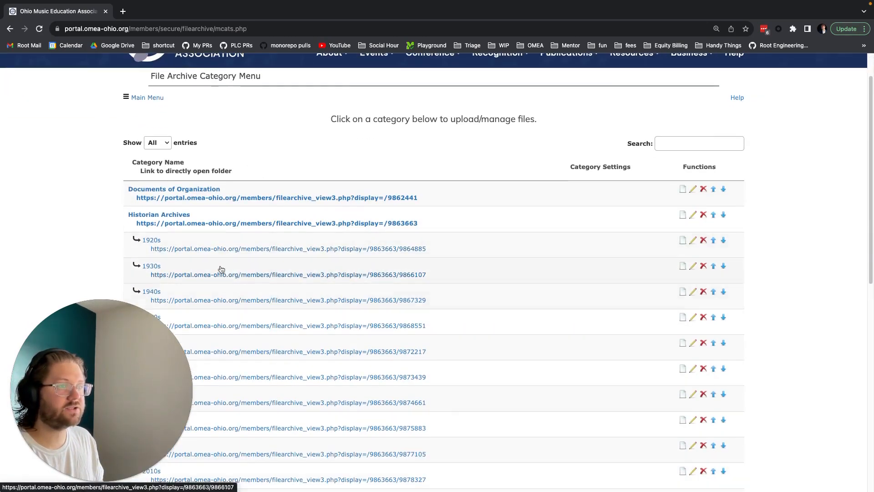
click(156, 215)
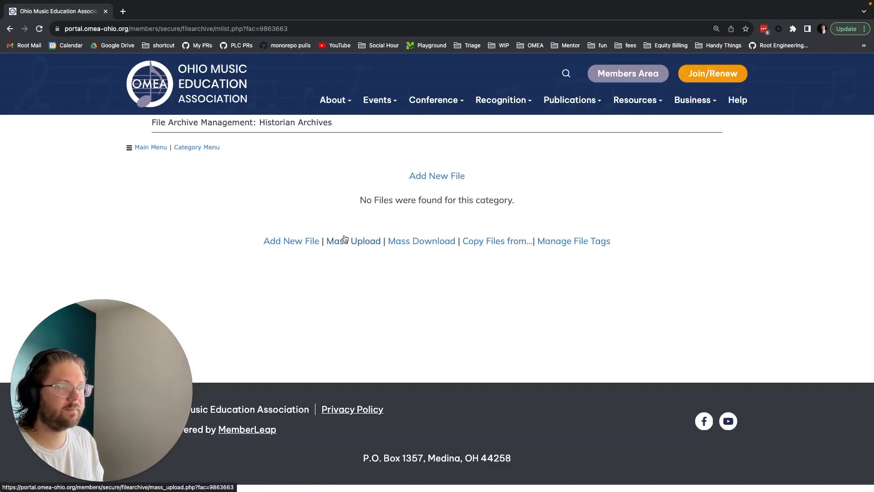
key(super+Left)
- Start a new file category and name it "Test Cat"
scroll(230, 244, down, 10)
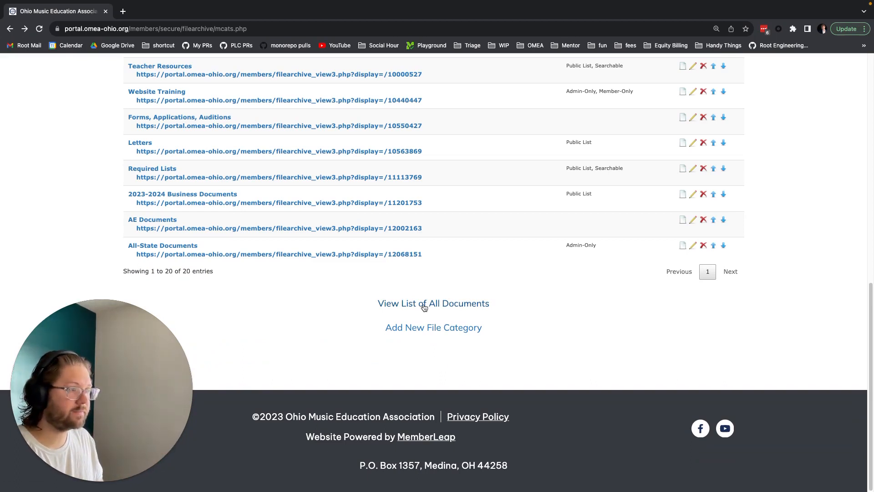
click(430, 328)
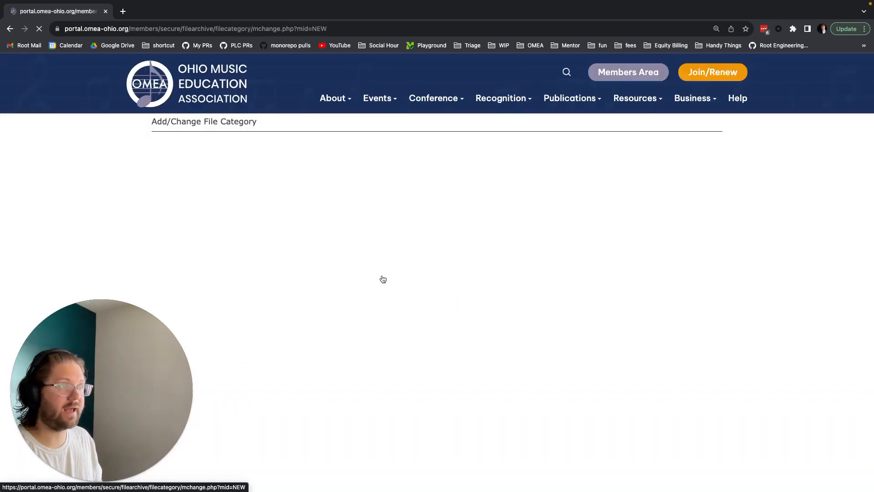
click(248, 188)
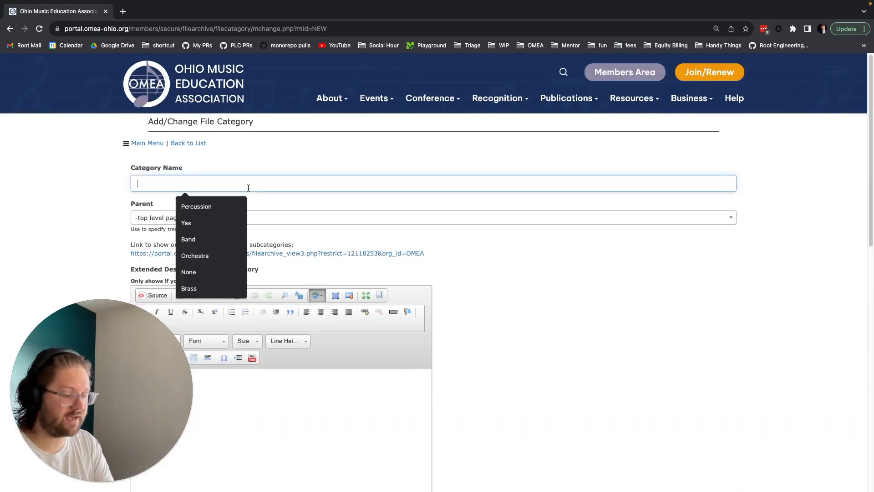
text(Test Ca)
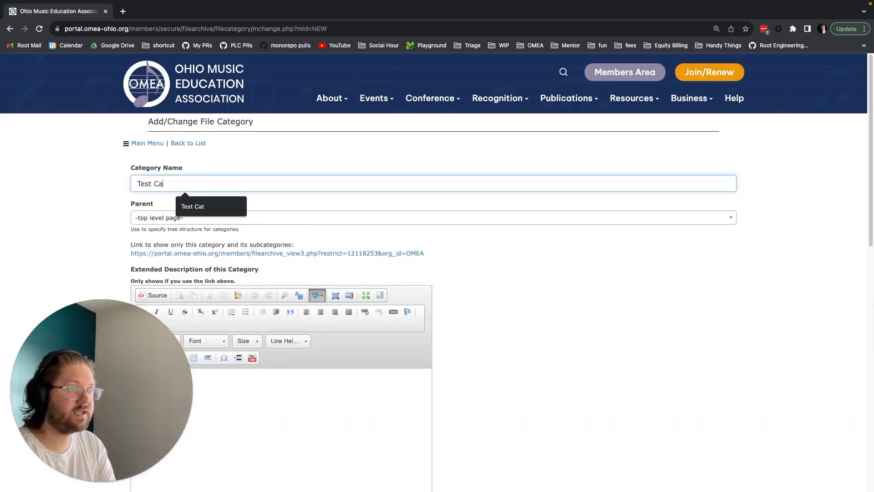
text(t)
- Review the new category's parent, access and sorting options, and submit it with the default settings
scroll(250, 225, down, 1)
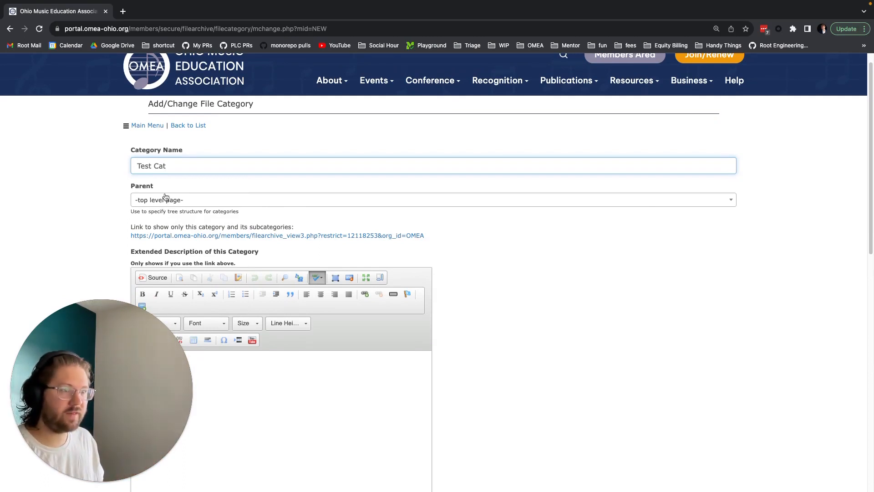
scroll(155, 197, down, 1)
scroll(155, 197, down, 1)
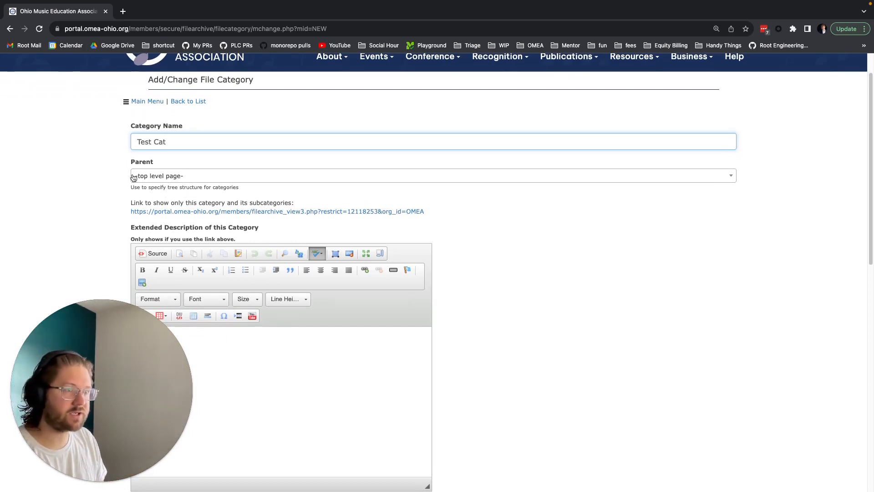
scroll(133, 205, down, 2)
scroll(93, 180, down, 7)
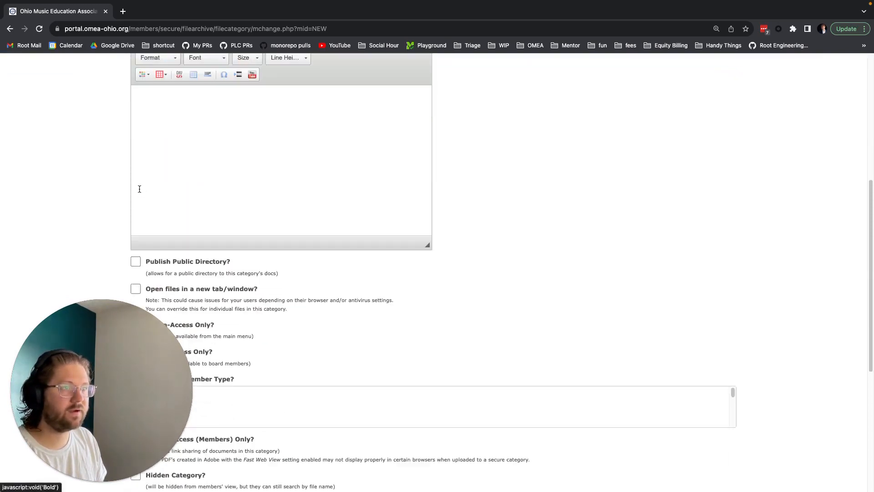
drag(152, 350, 806, 348)
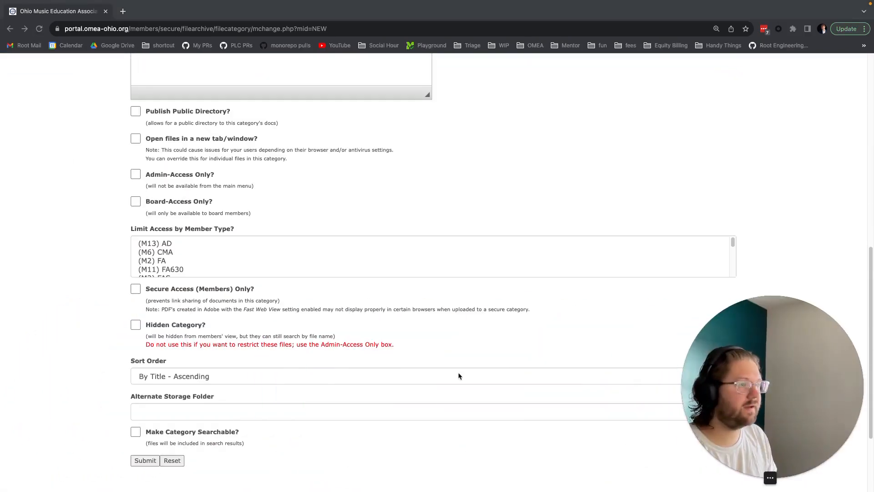
scroll(111, 179, up, 2)
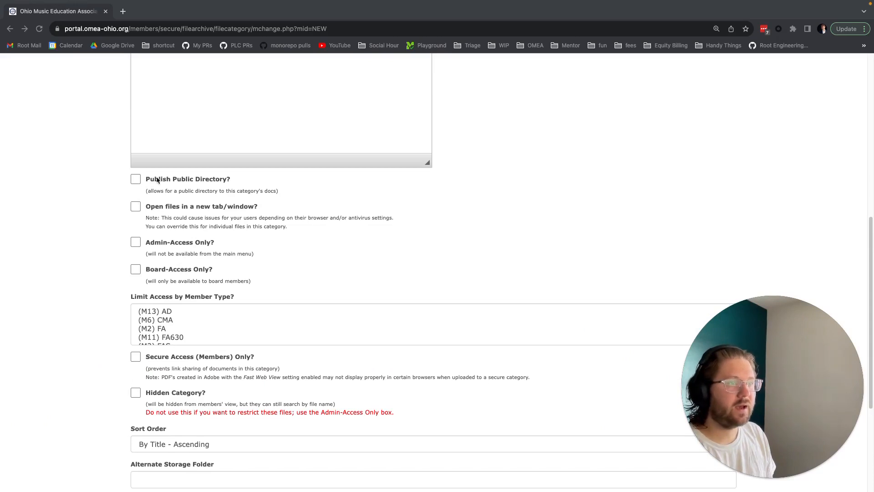
scroll(113, 297, down, 3)
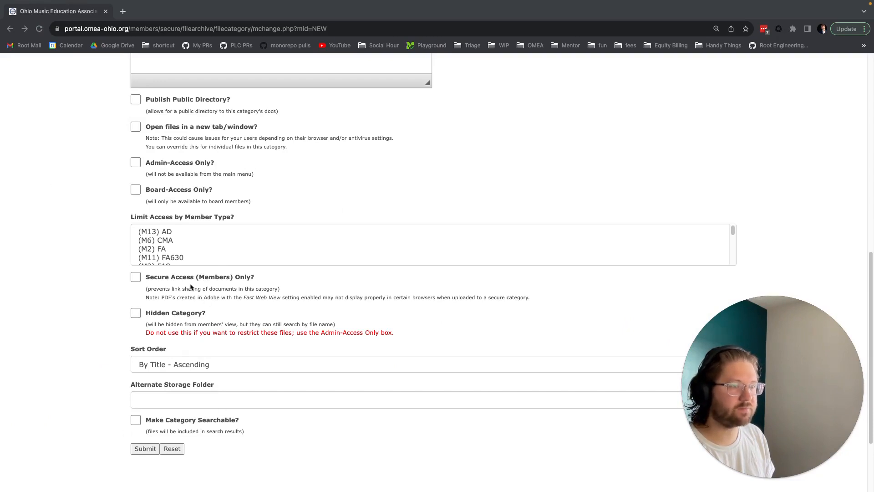
click(146, 450)
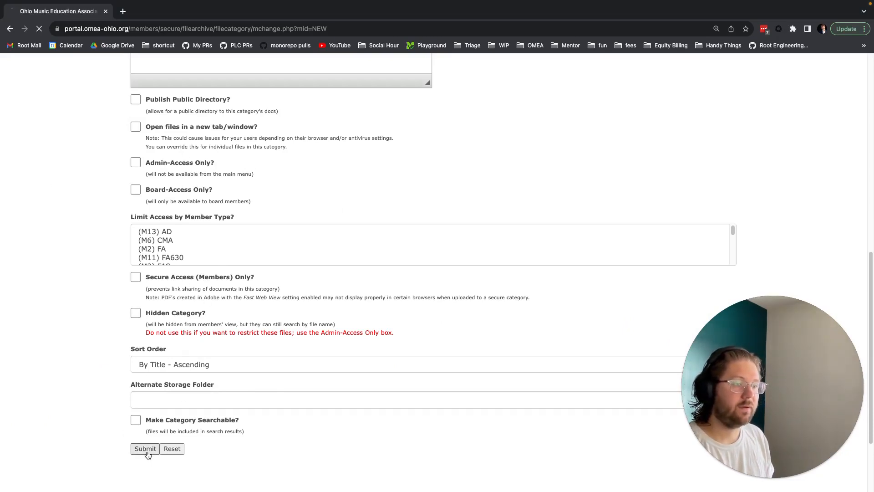
- Open the edit form of the Test Cat category and return to the category list
scroll(151, 341, down, 15)
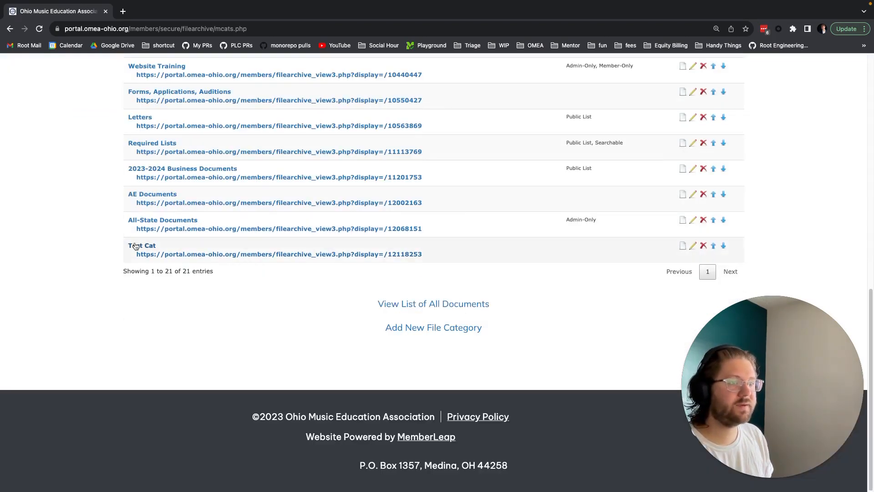
click(693, 247)
key(super+Left)
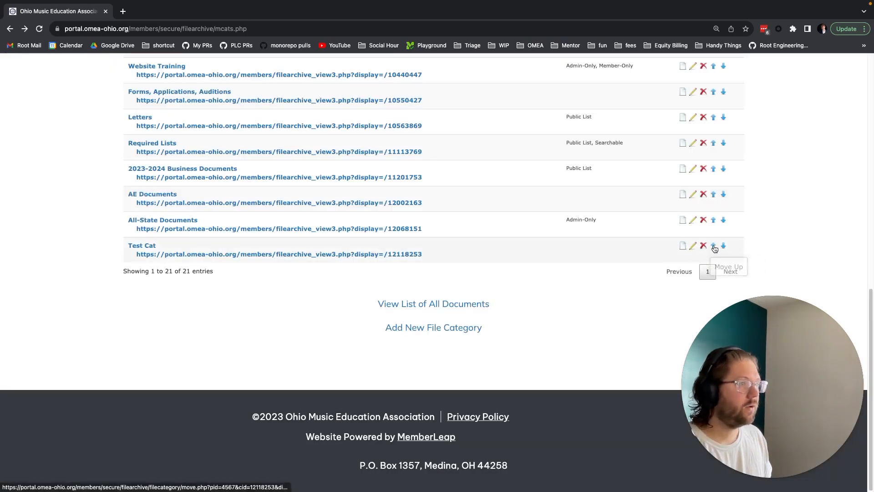
- Move the Test Cat category up one place, above All-State Documents
scroll(148, 159, up, 3)
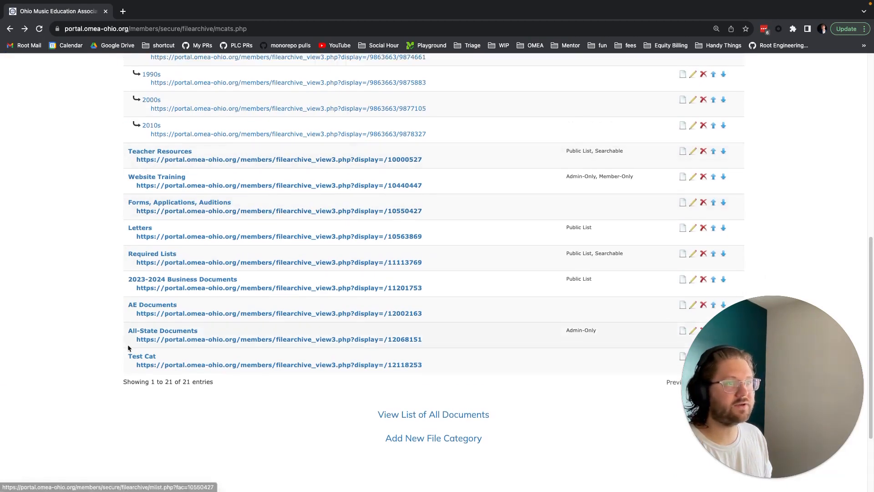
scroll(625, 314, down, 3)
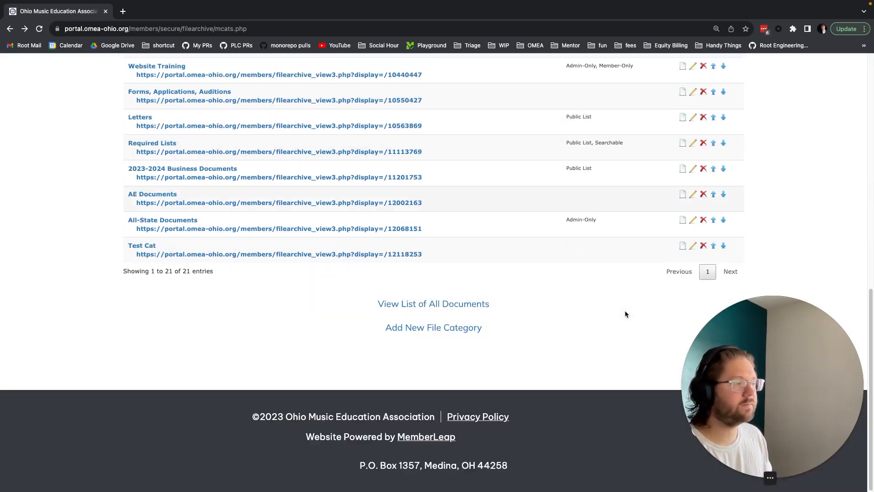
click(714, 246)
scroll(169, 329, down, 8)
scroll(169, 329, down, 5)
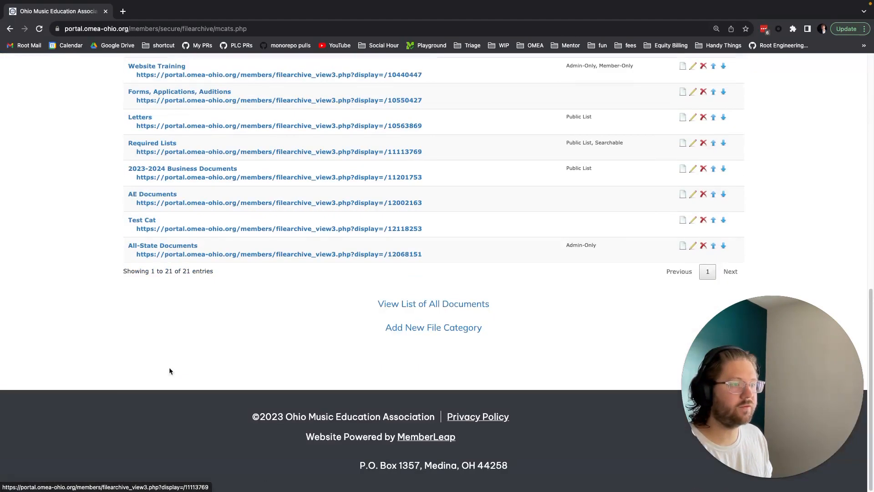
- Start a new file in the Test Cat category with the title "Test File" and the description "This is a really cool file!"
click(144, 221)
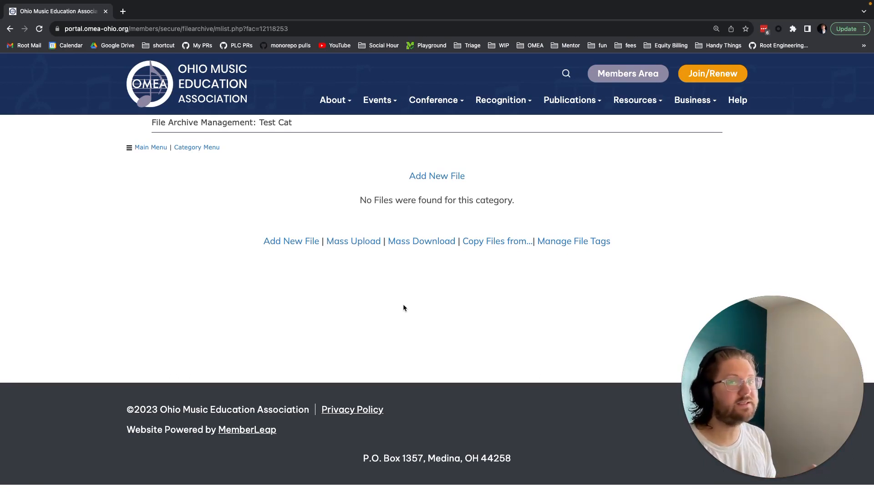
click(415, 177)
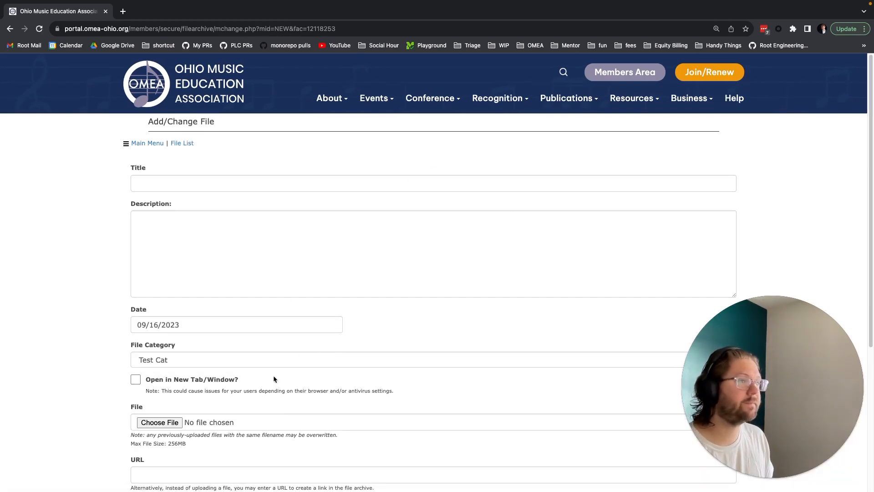
click(219, 186)
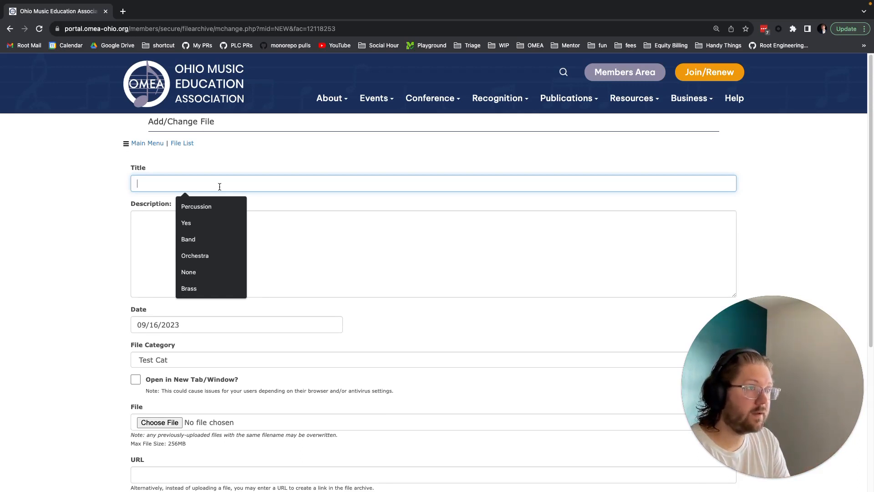
text(Test File)
click(137, 219)
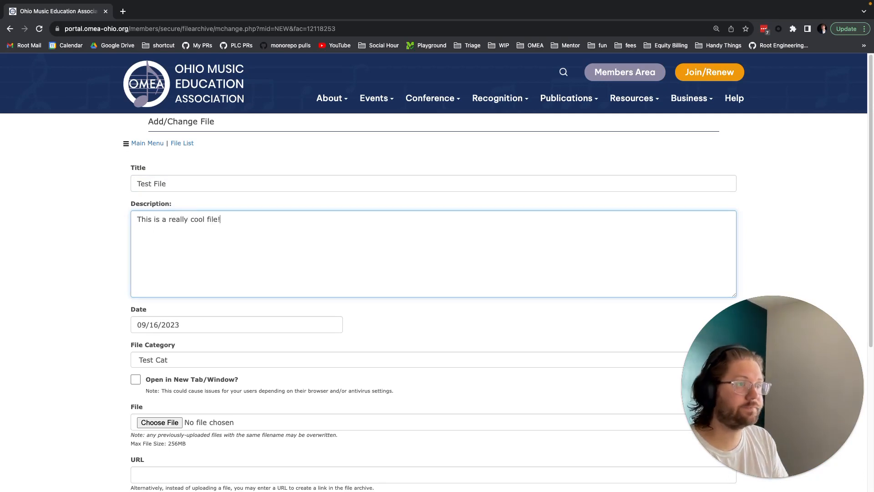
scroll(232, 250, down, 2)
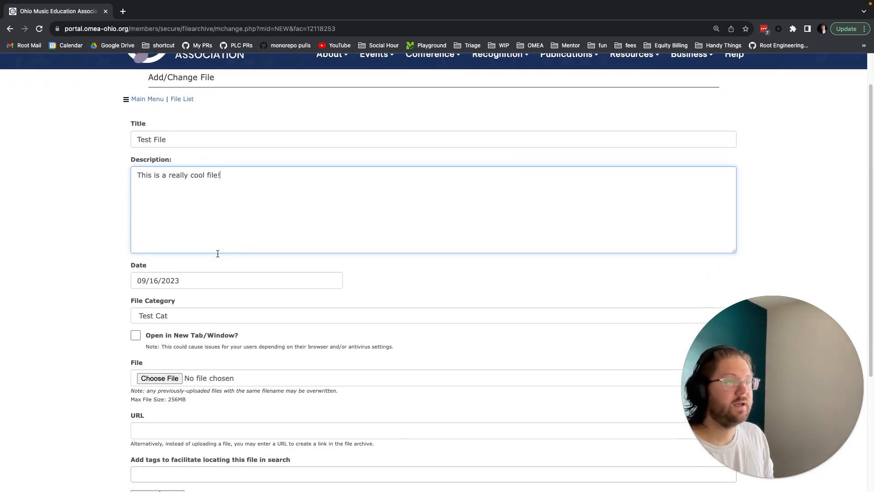
click(401, 278)
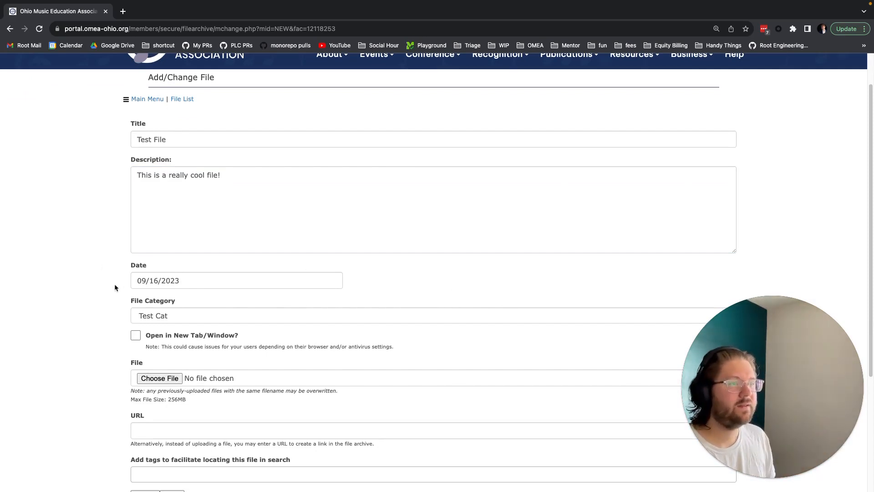
- Set the file to open in a new tab/window and attach test print.pdf from the Downloads folder
scroll(171, 301, down, 3)
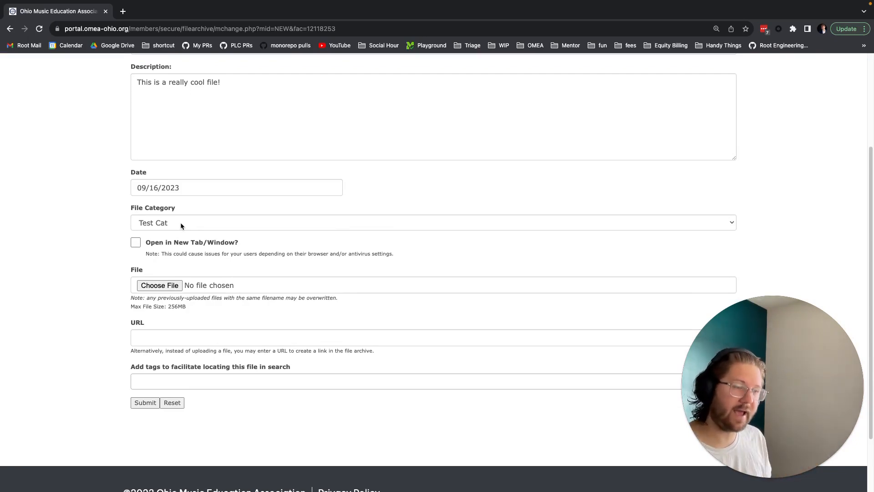
scroll(132, 223, down, 1)
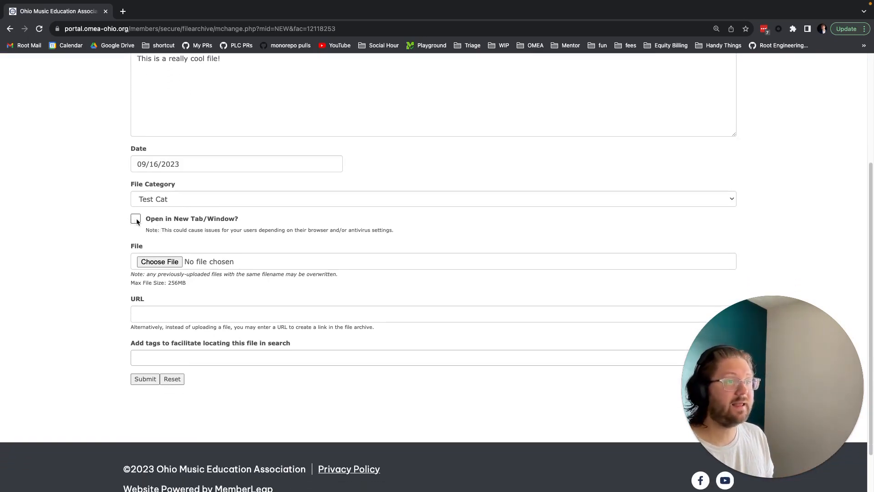
click(135, 220)
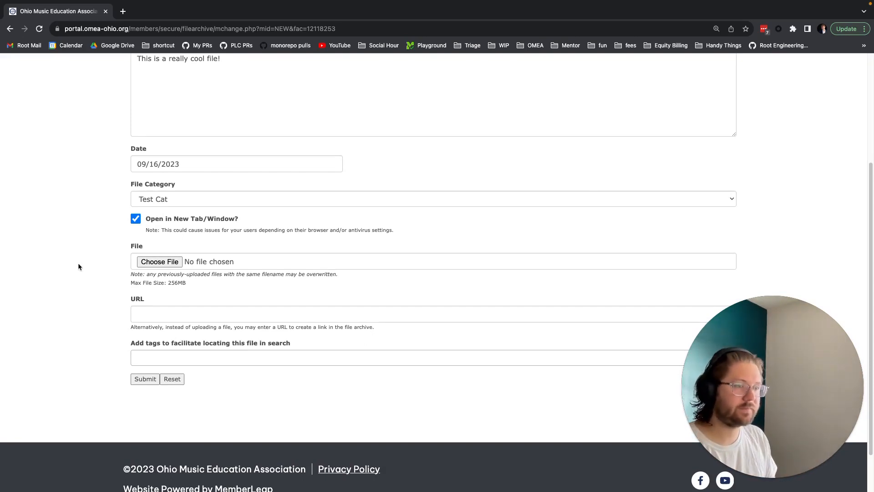
scroll(78, 267, down, 1)
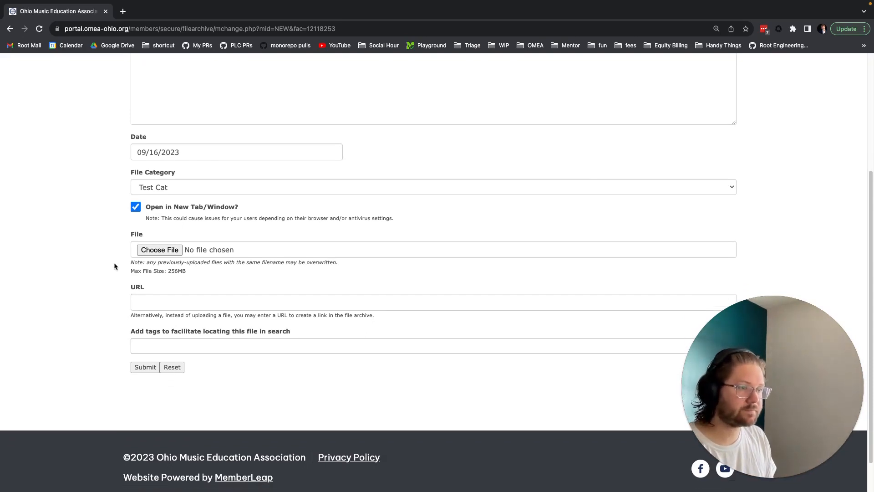
click(172, 252)
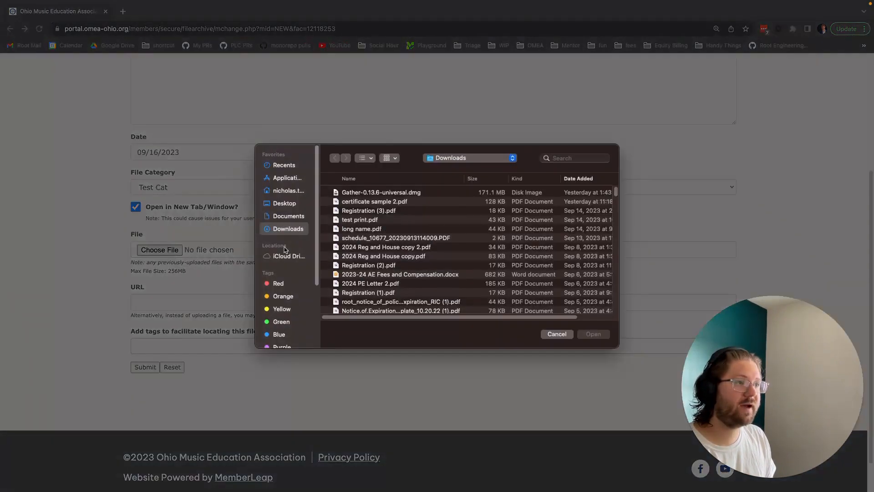
click(371, 221)
click(594, 334)
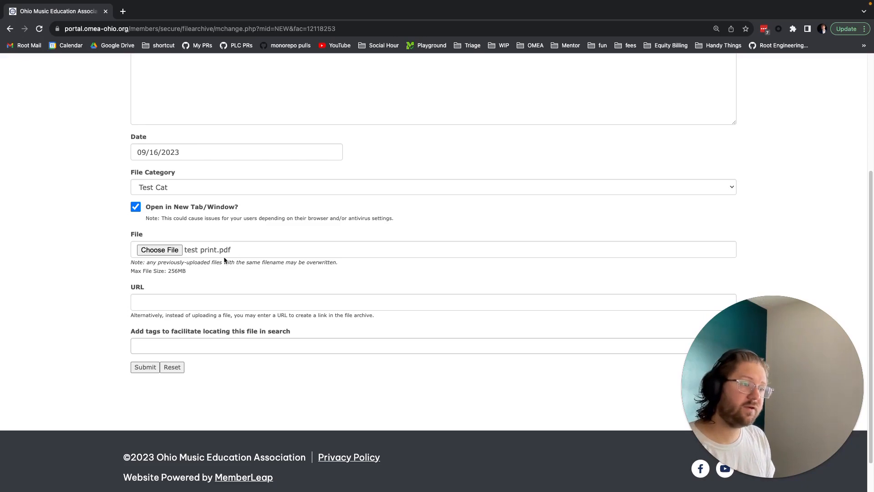
- Review the URL and search tag fields, leave both empty, and submit the new file
scroll(168, 289, down, 1)
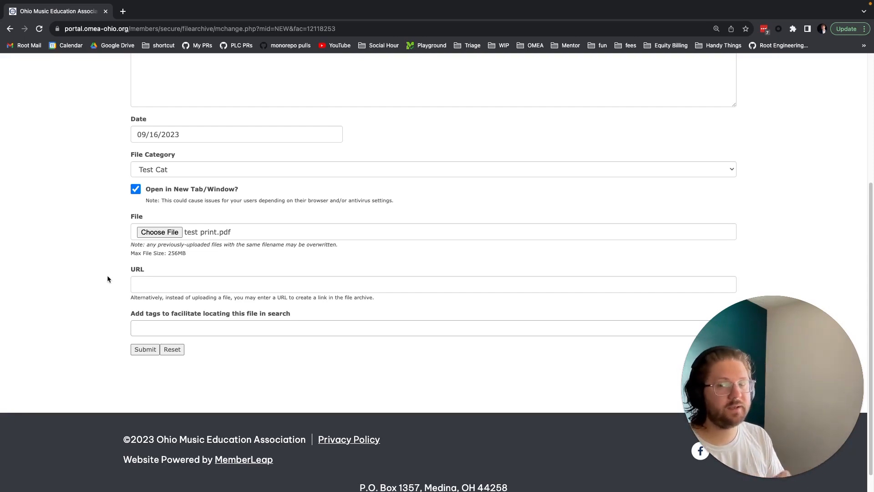
click(165, 280)
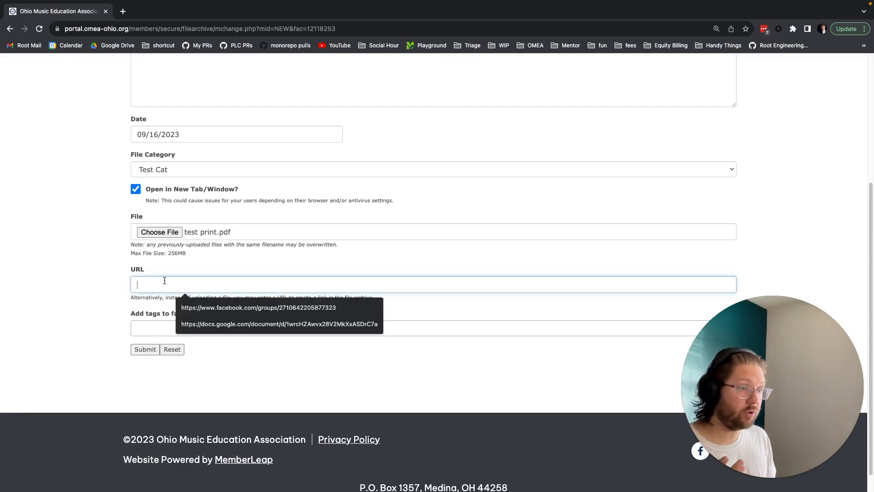
click(107, 285)
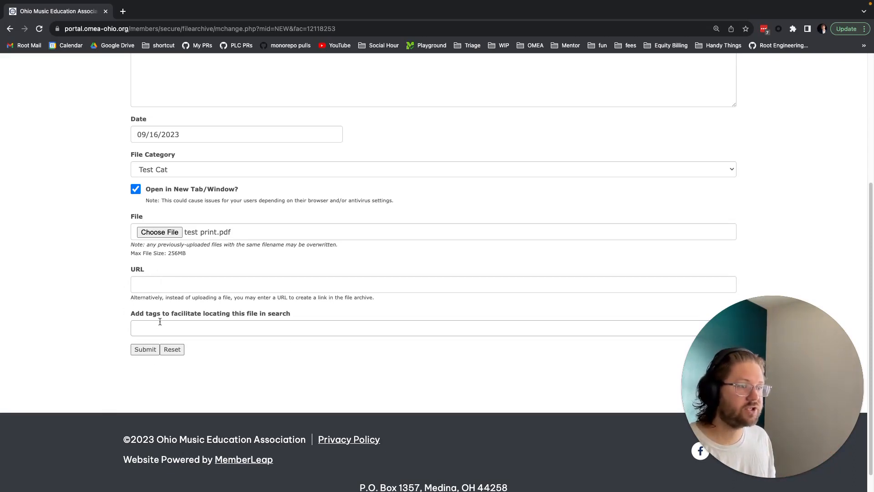
scroll(209, 352, down, 1)
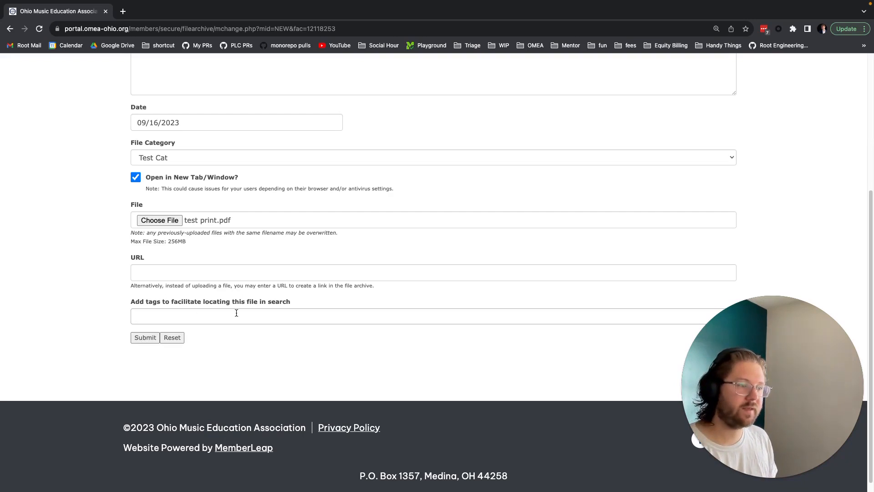
click(136, 339)
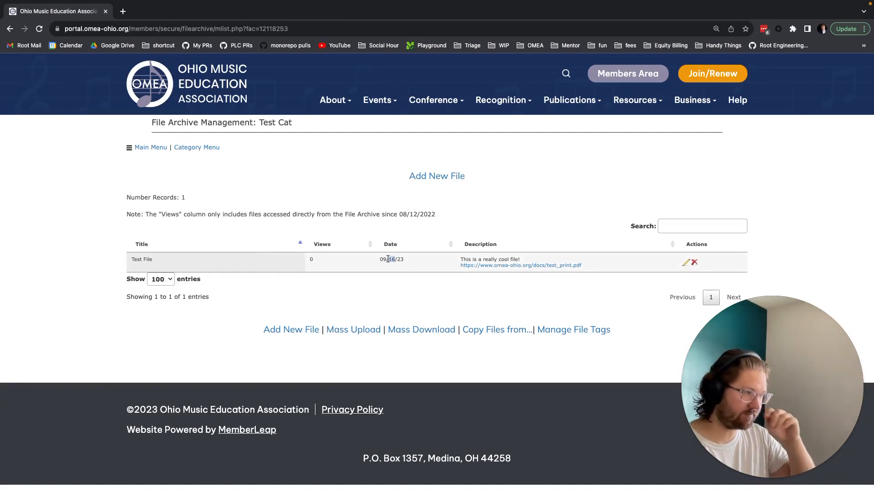
- Open the edit form of Test File, return to the Test Cat file list, and check the file's description
click(686, 263)
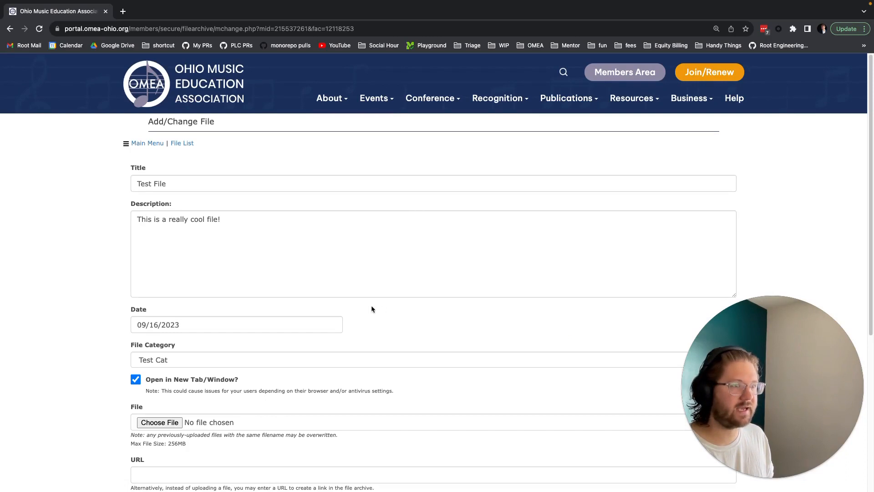
key(alt+Left)
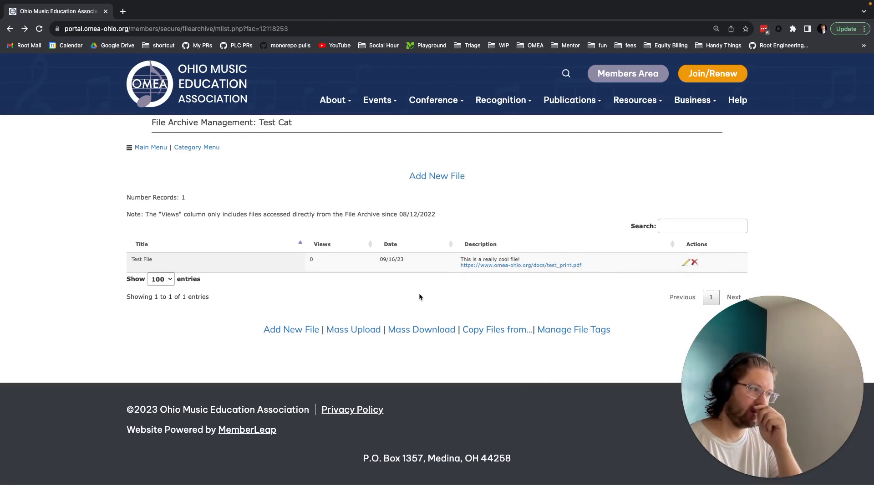
double_click(461, 259)
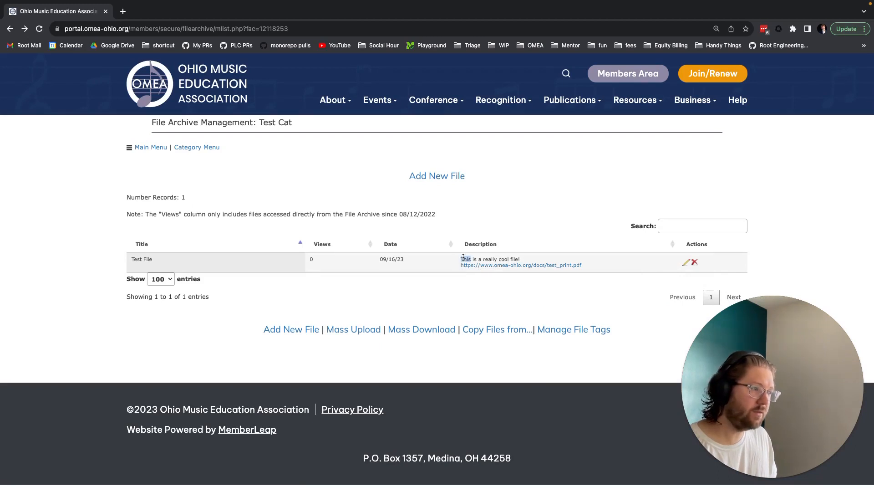
click(457, 267)
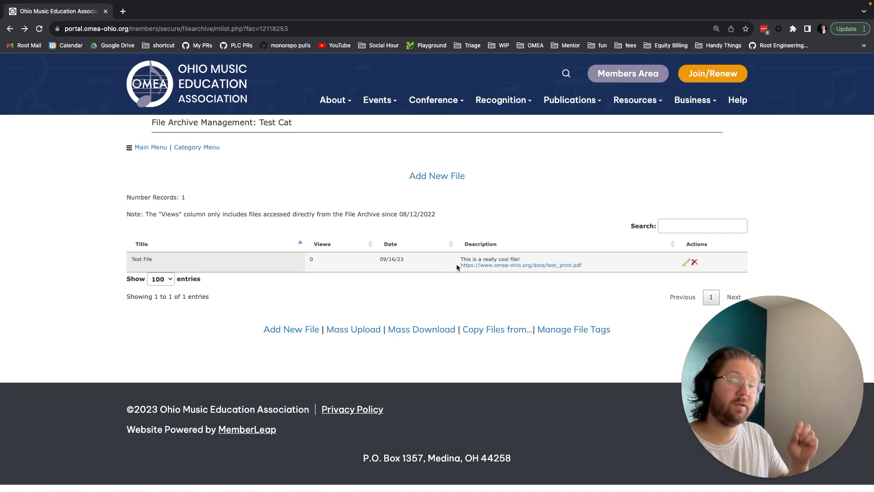
- View the uploaded test_print.pdf through its link in the Test File entry and return to the file list to examine its address
click(487, 266)
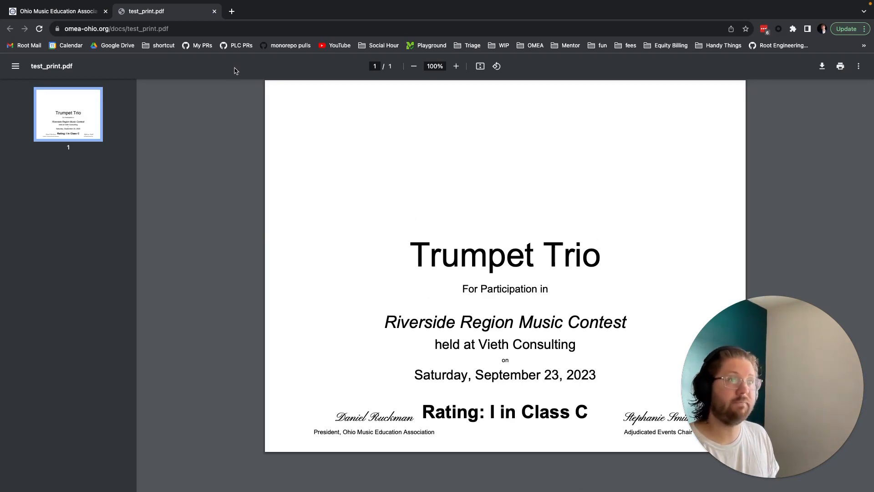
click(69, 12)
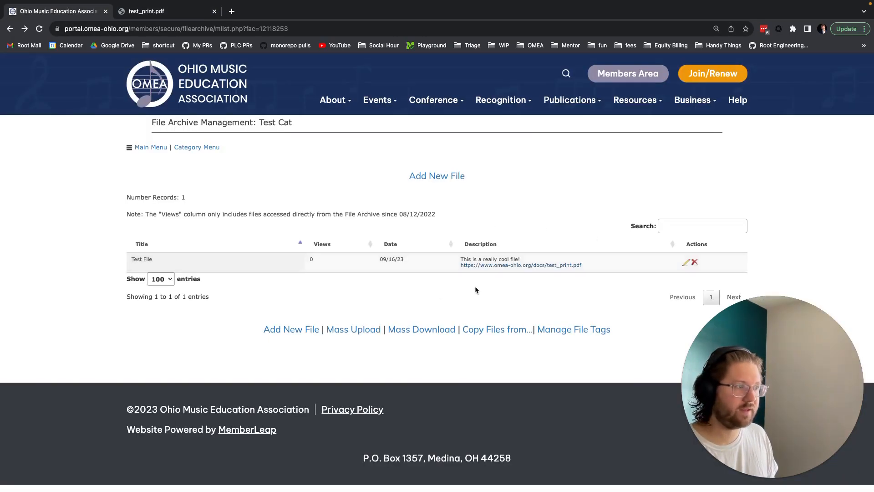
drag(586, 267, 460, 268)
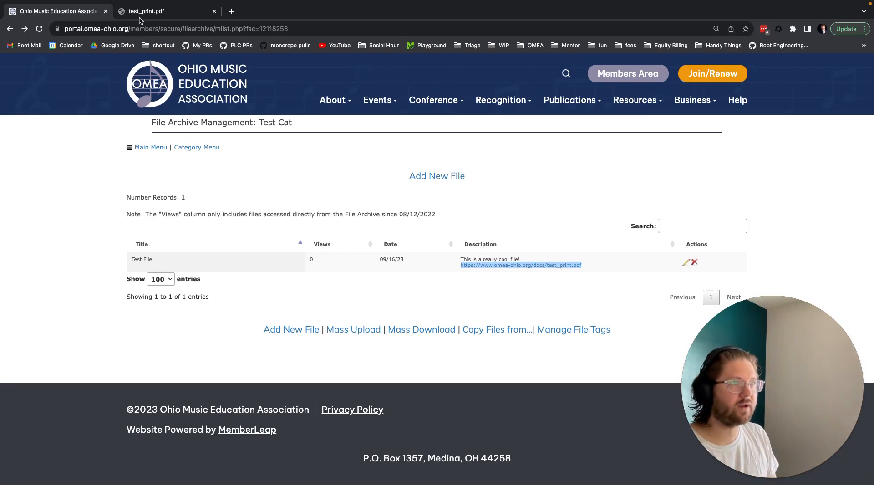
click(151, 12)
click(64, 13)
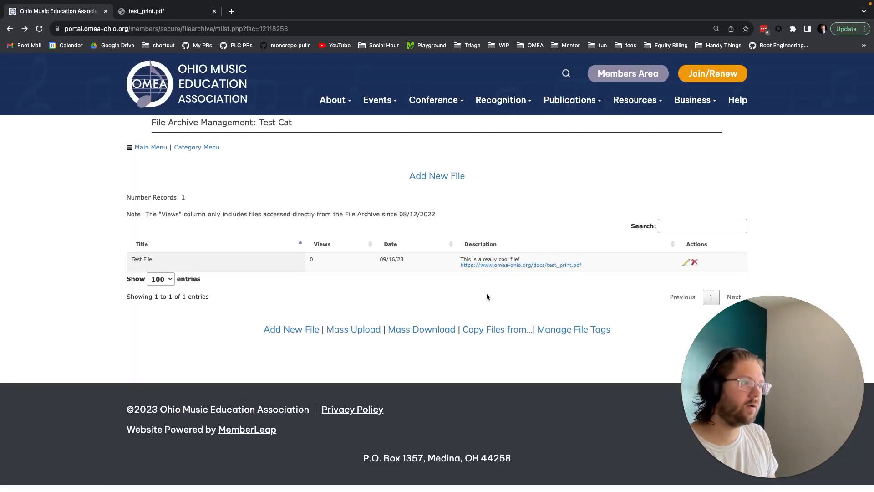